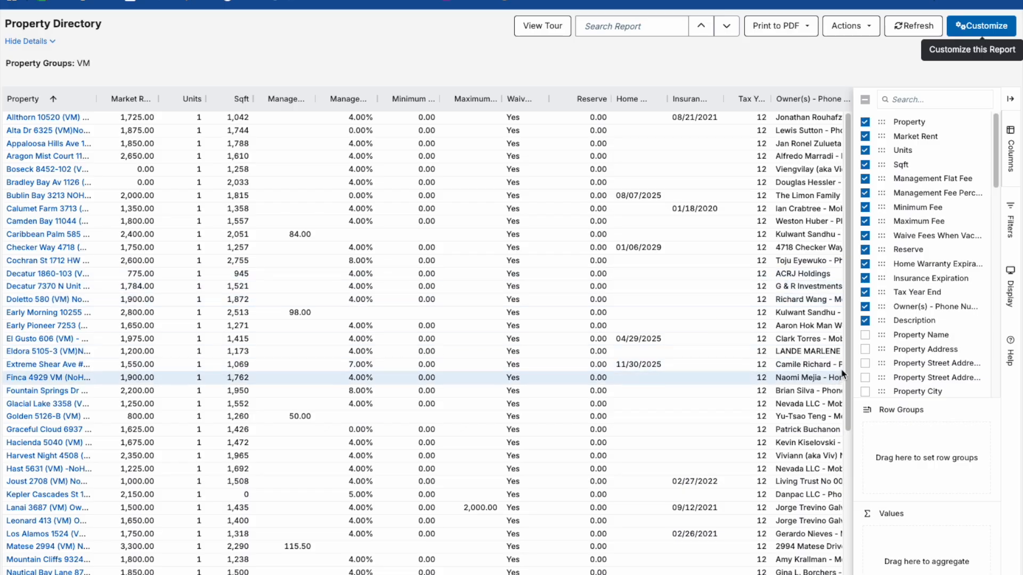
Use the select-all checkbox to hide every column of the Property Directory report.
{"action": "left_click", "coordinate": [865, 100]}
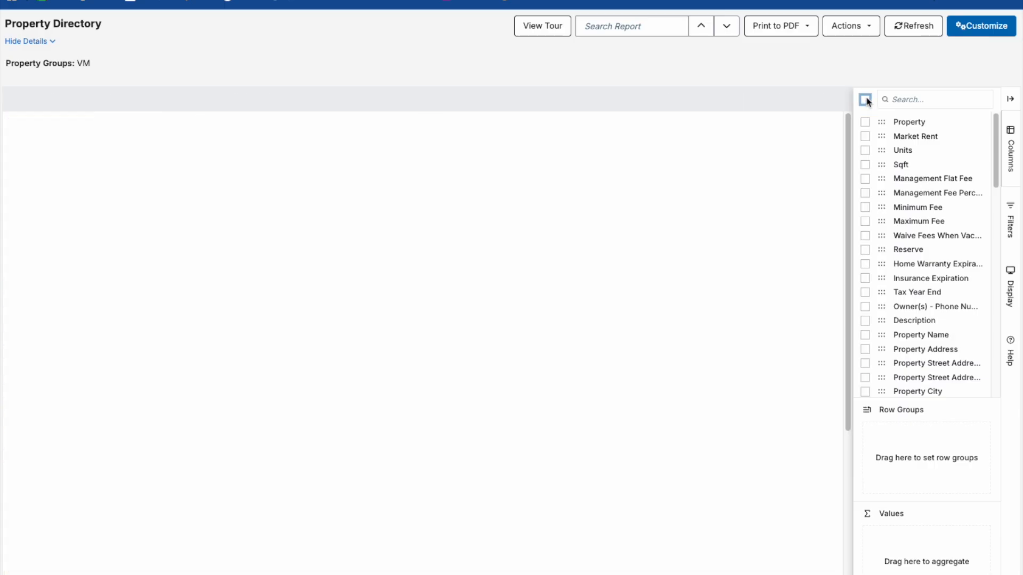
Show the Property Address, Street Address 1 and 2, City, State and Zip columns.
{"action": "left_click", "coordinate": [864, 349]}
{"action": "left_click", "coordinate": [865, 363]}
{"action": "left_click", "coordinate": [866, 378]}
{"action": "scroll", "coordinate": [870, 375], "scroll_direction": "down", "scroll_amount": 2}
{"action": "scroll", "coordinate": [874, 375], "scroll_direction": "down", "scroll_amount": 2}
{"action": "left_click", "coordinate": [865, 317]}
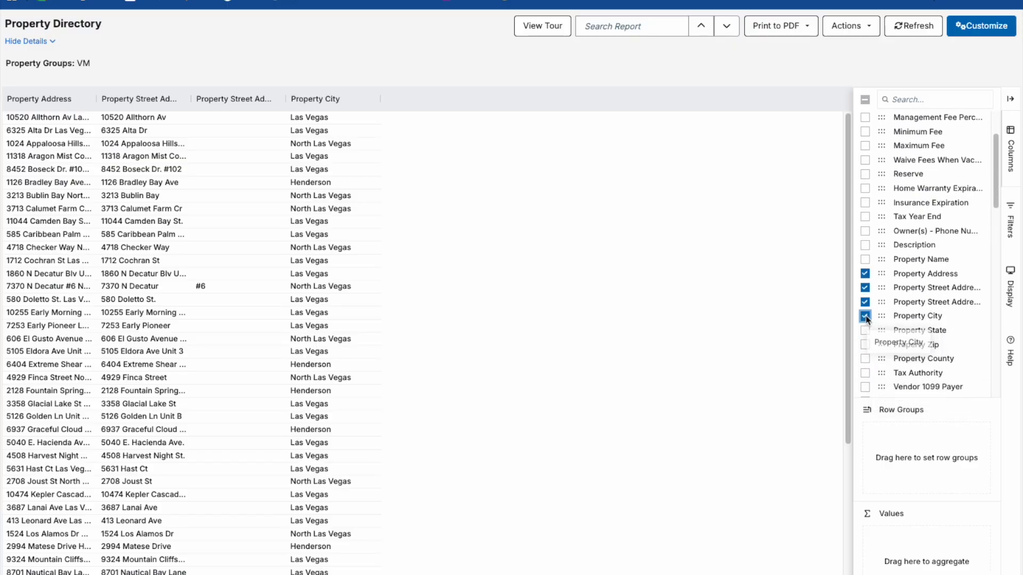
{"action": "left_click", "coordinate": [865, 330]}
{"action": "left_click", "coordinate": [865, 345]}
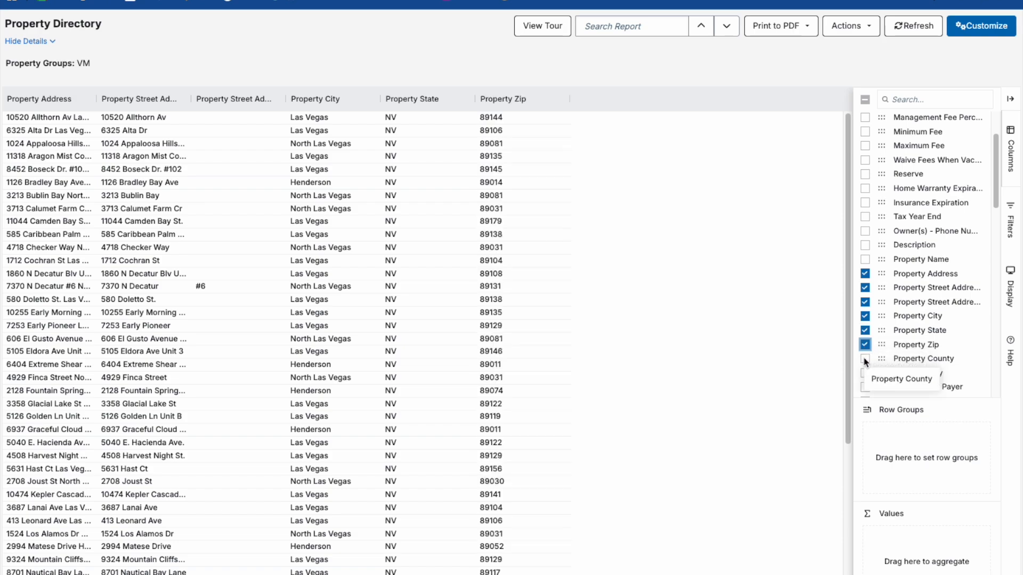
Export the report as a CSV file.
{"action": "left_click", "coordinate": [864, 31]}
{"action": "left_click", "coordinate": [861, 111]}
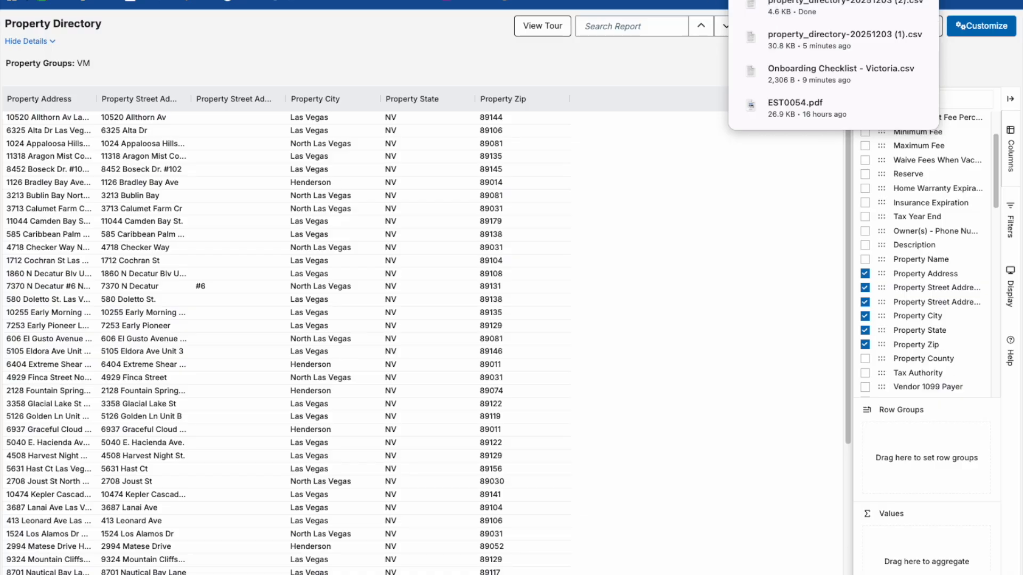
{"action": "left_click", "coordinate": [746, 0]}
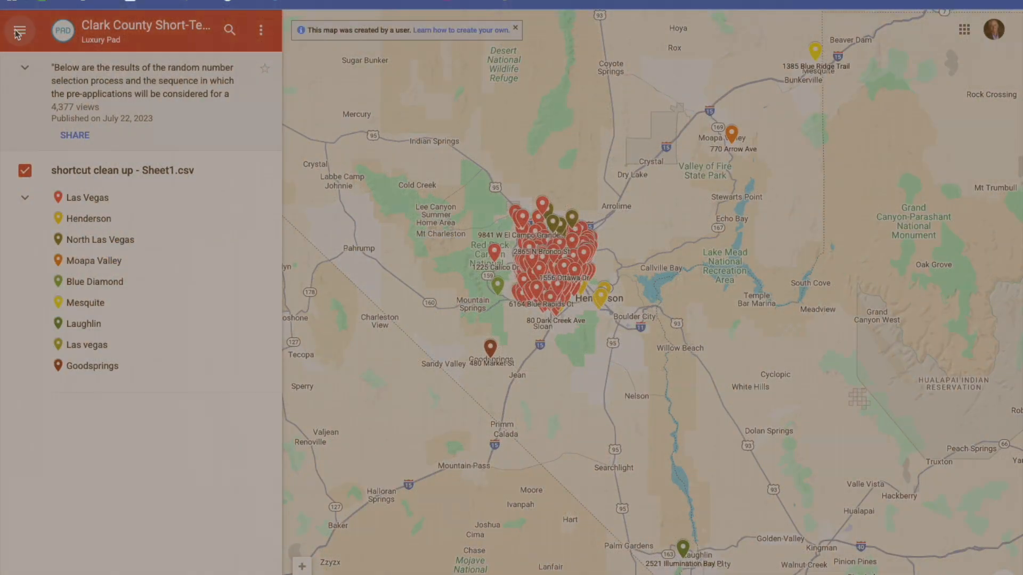
Create a new map and save its title as 'Limestone Properties 12/25'.
{"action": "left_click", "coordinate": [18, 28]}
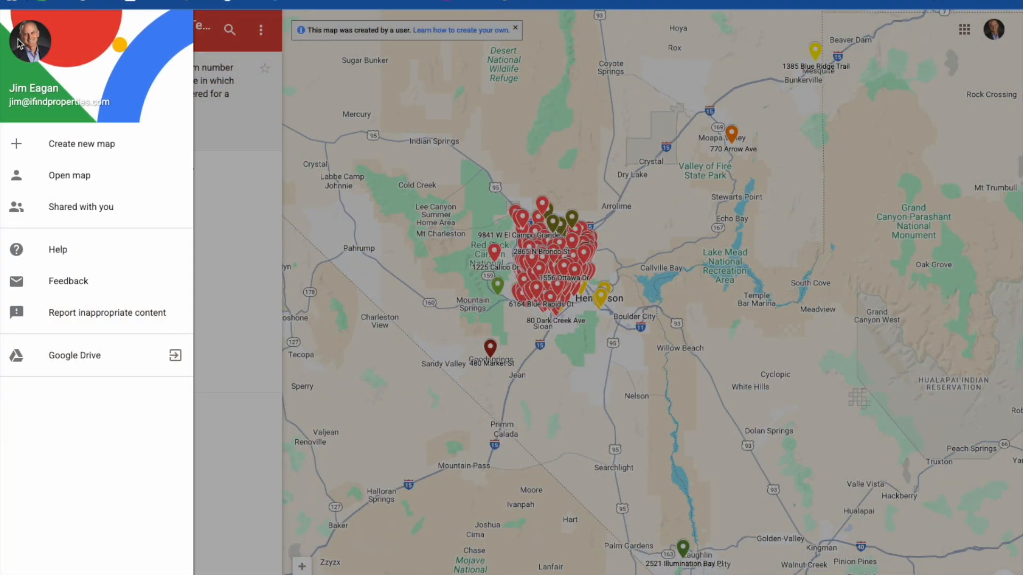
{"action": "left_click", "coordinate": [59, 147]}
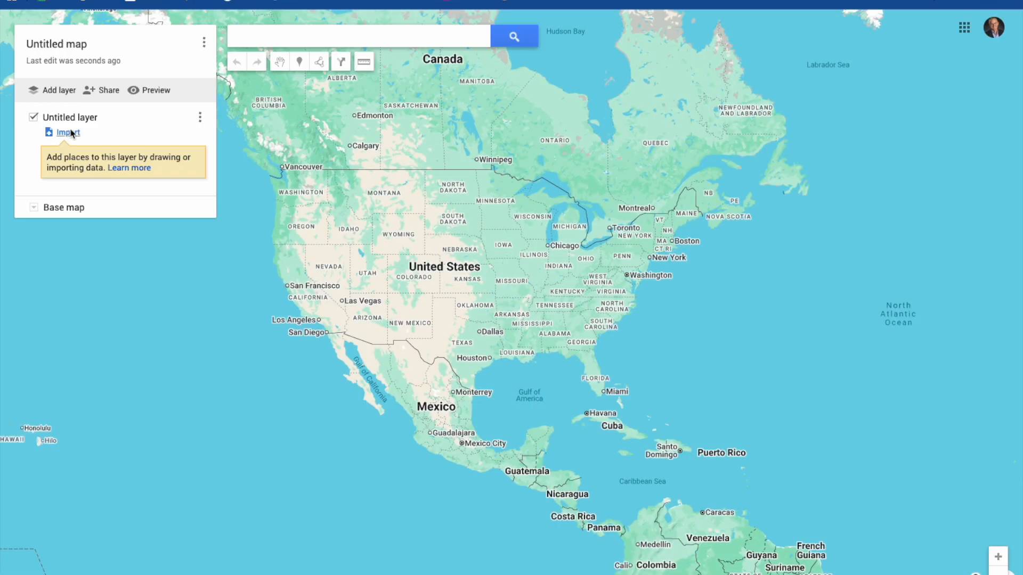
{"action": "left_click", "coordinate": [70, 46]}
{"action": "type", "text": "Limestone Properties 12/25"}
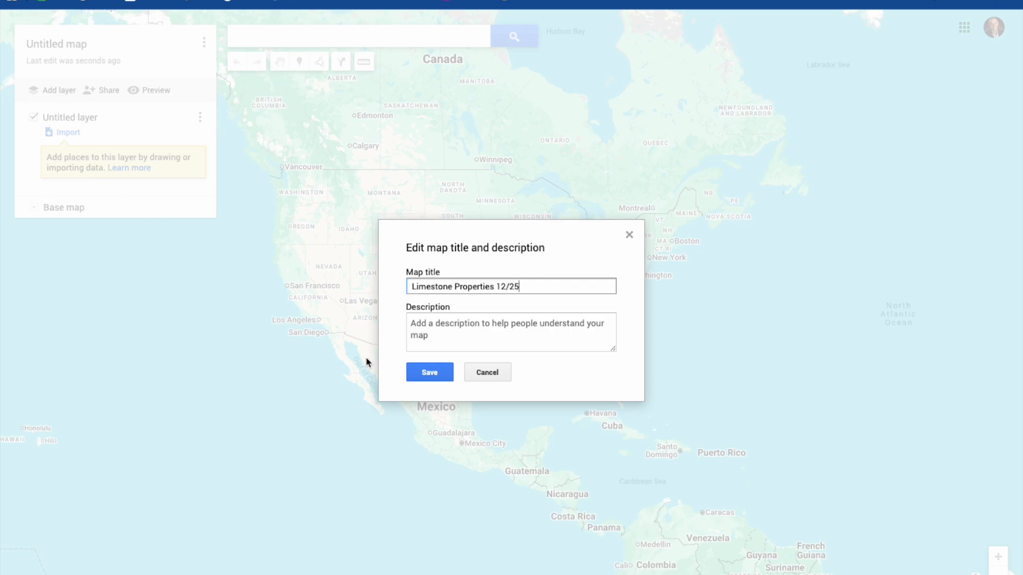
{"action": "left_click", "coordinate": [430, 372]}
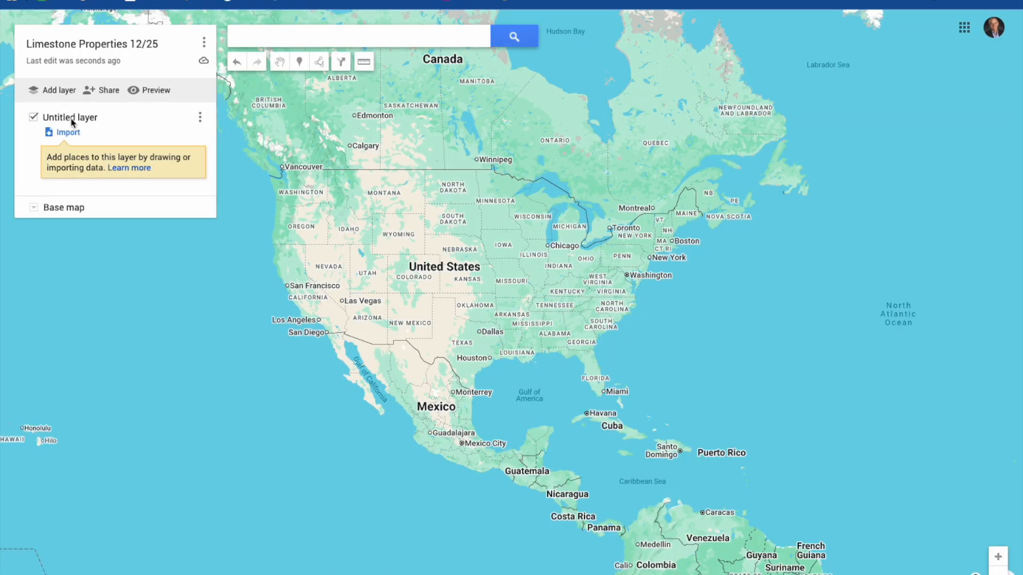
{"action": "left_click", "coordinate": [71, 119]}
Name the layer Victoria and upload property_directory-20251203 (2).csv into it.
{"action": "type", "text": "ictoria"}
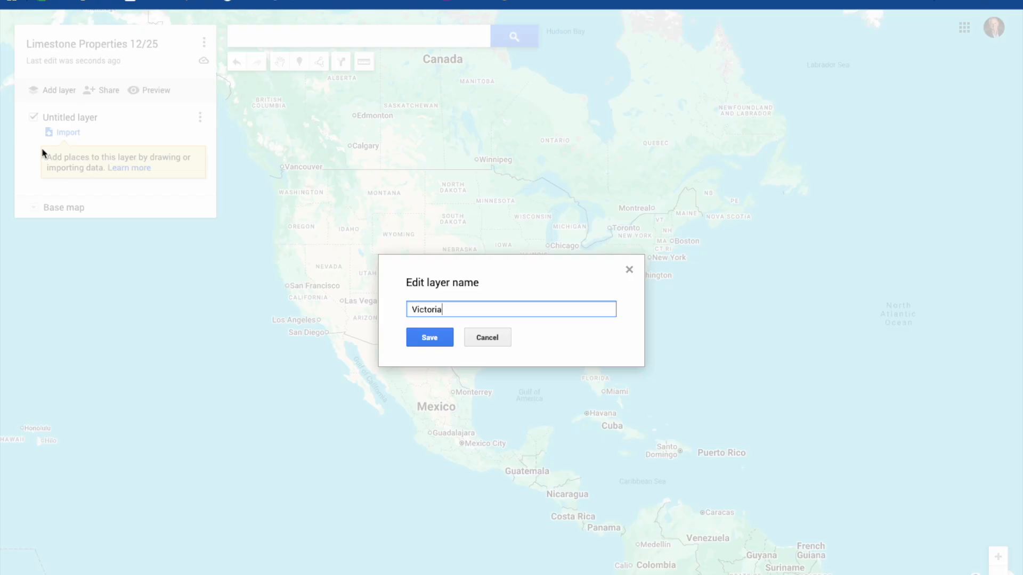
{"action": "left_click", "coordinate": [437, 339]}
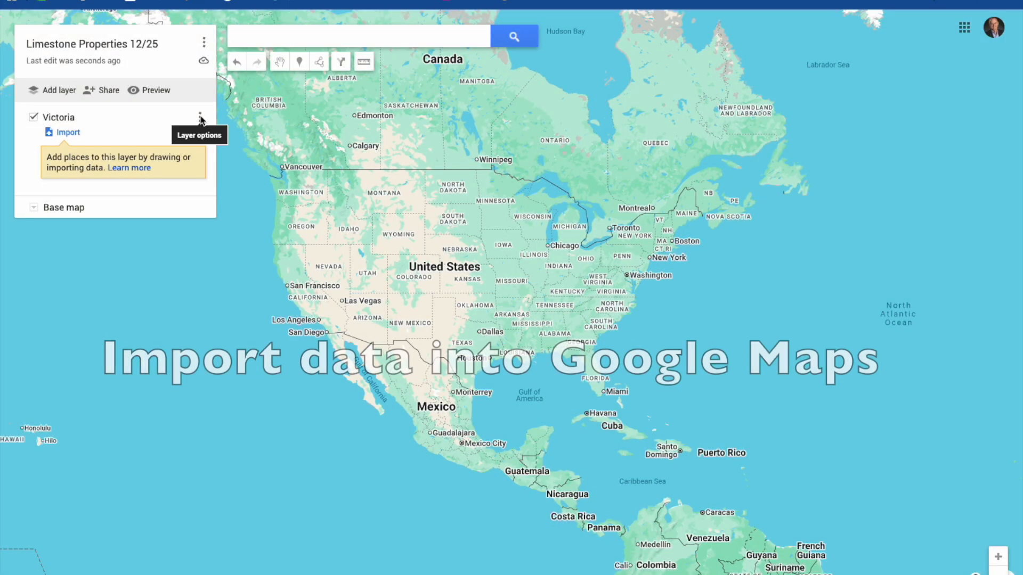
{"action": "left_click", "coordinate": [200, 116]}
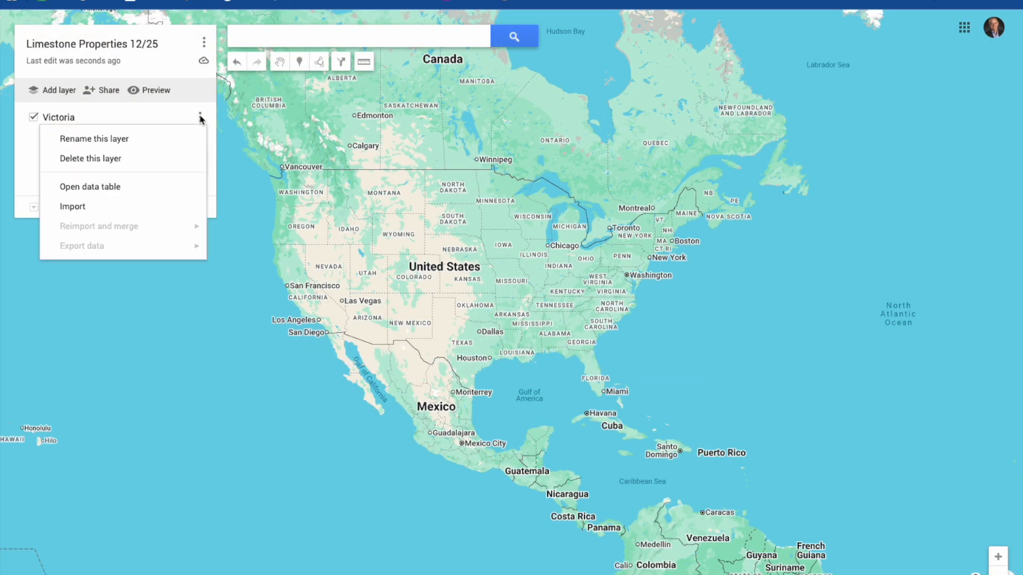
{"action": "left_click", "coordinate": [143, 205]}
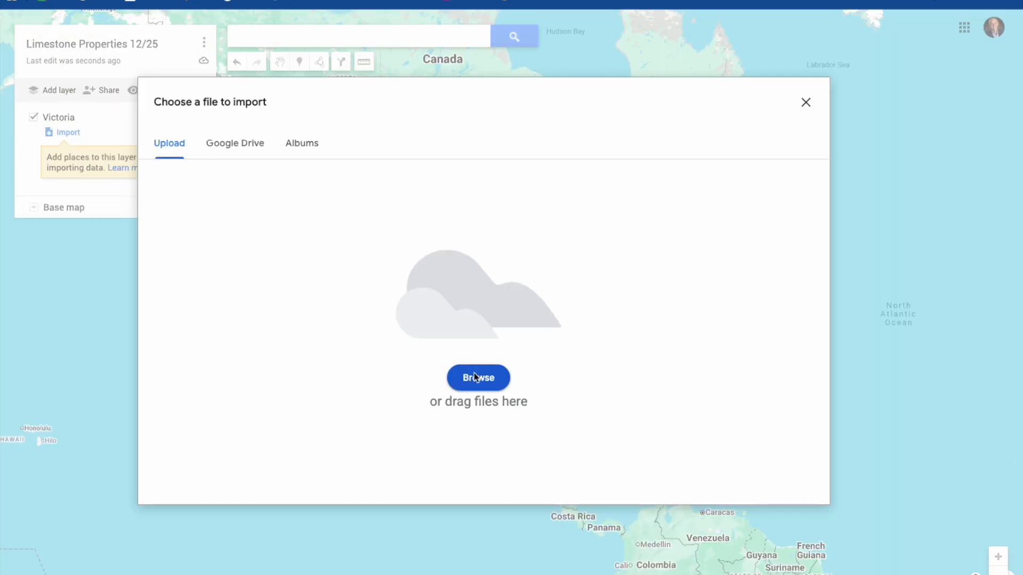
{"action": "left_click", "coordinate": [478, 379]}
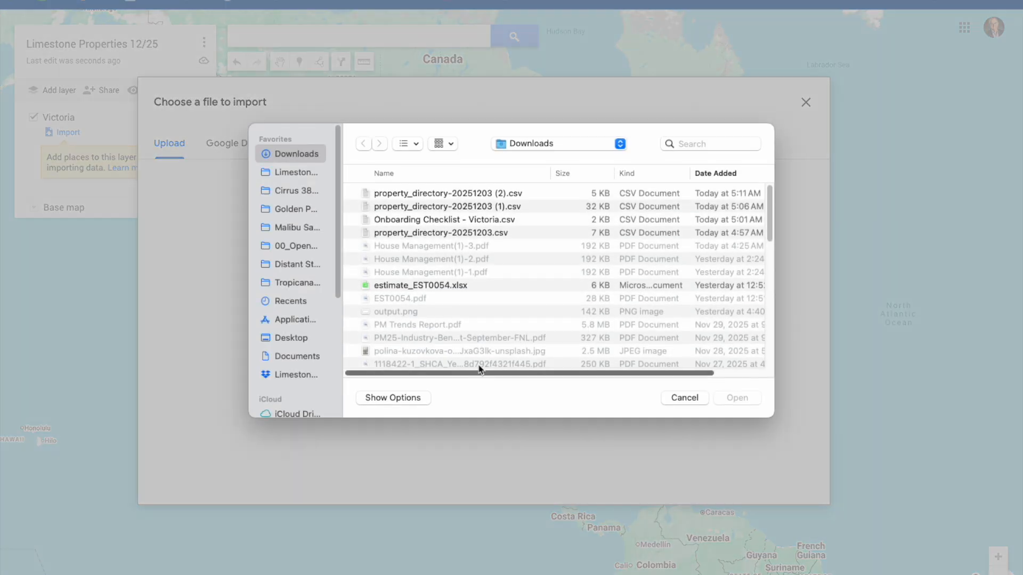
{"action": "left_click", "coordinate": [465, 196]}
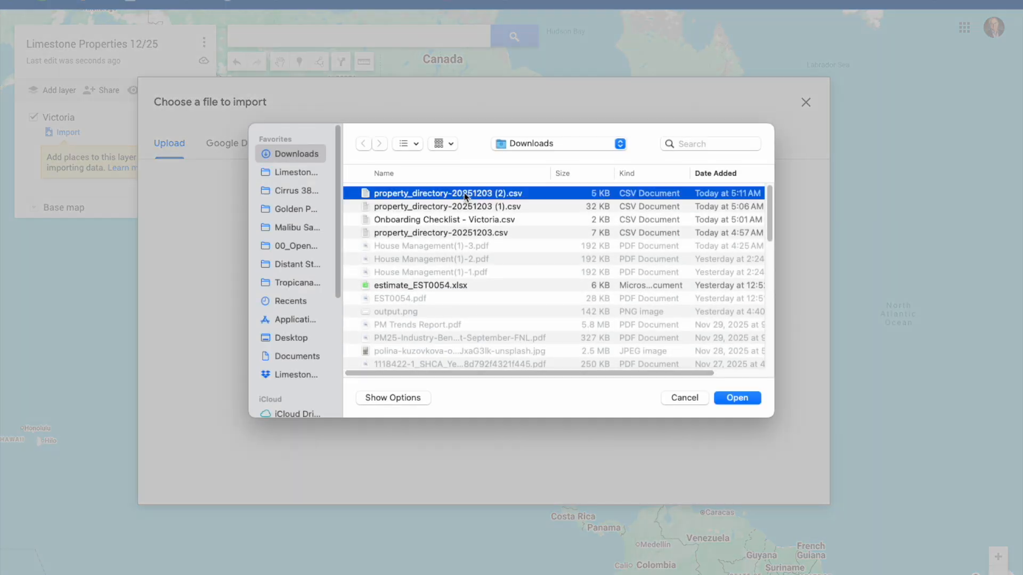
{"action": "left_click", "coordinate": [734, 398]}
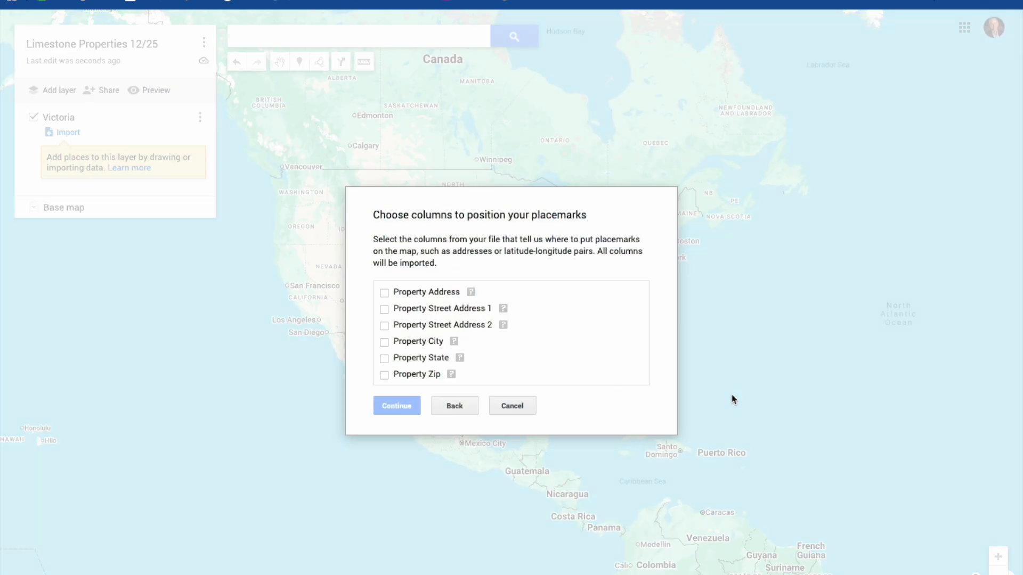
Place markers by Street Address 1, City and State, titled by Property Address.
{"action": "left_click", "coordinate": [384, 292]}
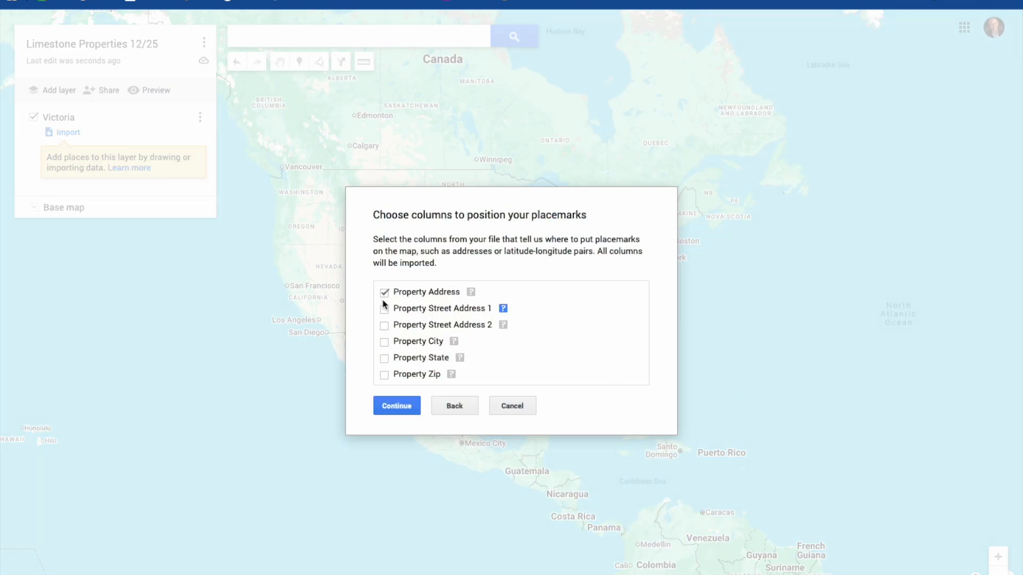
{"action": "left_click", "coordinate": [385, 308]}
{"action": "left_click", "coordinate": [384, 292]}
{"action": "left_click", "coordinate": [385, 343]}
{"action": "left_click", "coordinate": [385, 358]}
{"action": "left_click", "coordinate": [396, 407]}
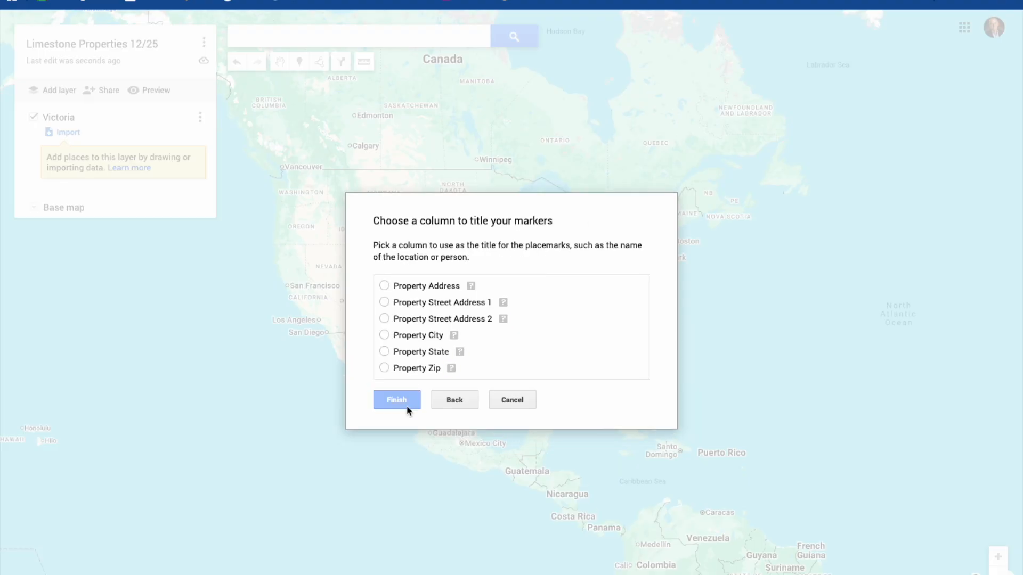
{"action": "left_click", "coordinate": [383, 286]}
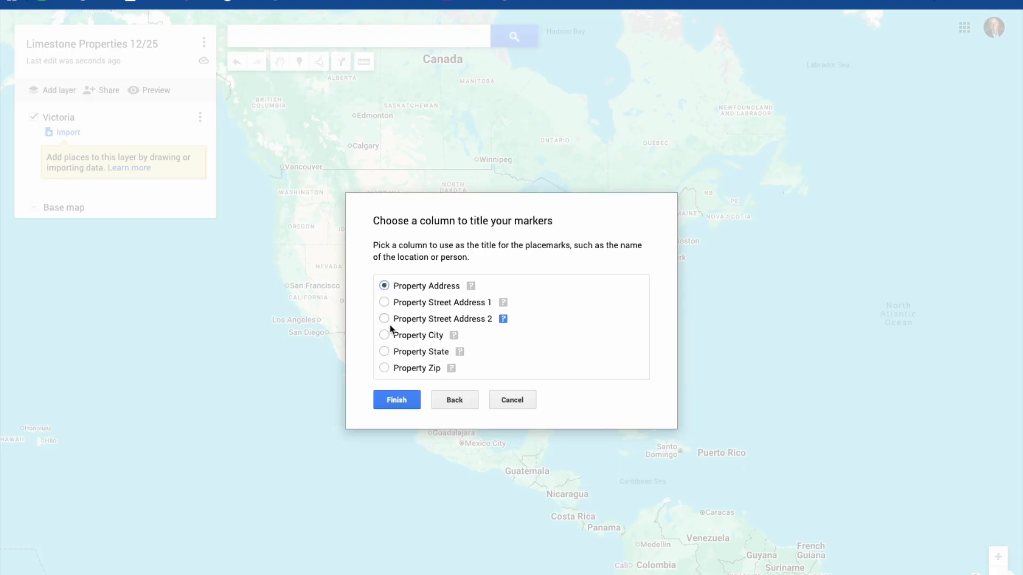
{"action": "left_click", "coordinate": [397, 400]}
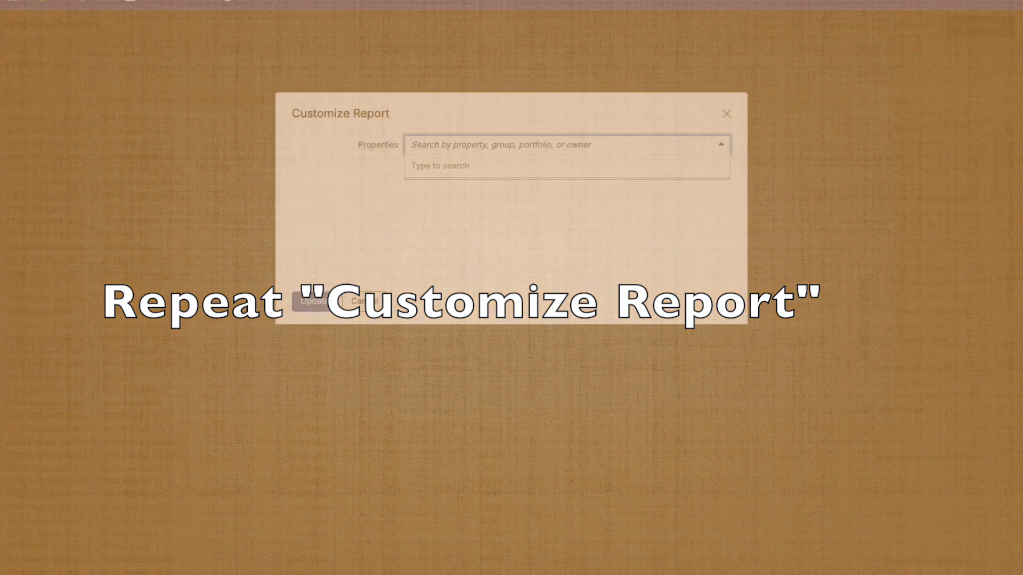
Filter the Property Directory report to the RBK group and export it as CSV.
{"action": "type", "text": "rb"}
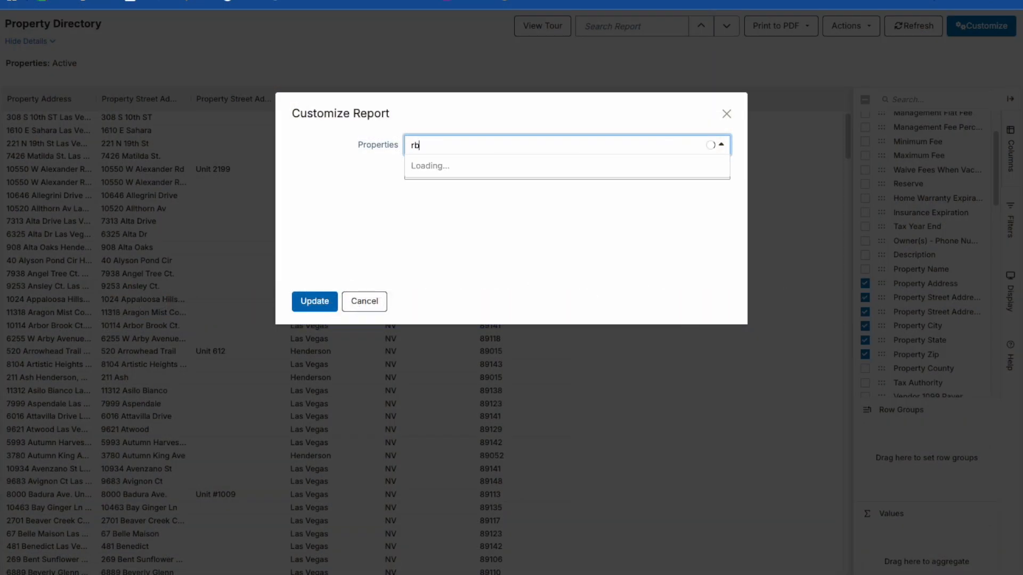
{"action": "type", "text": "k"}
{"action": "key", "text": "Return"}
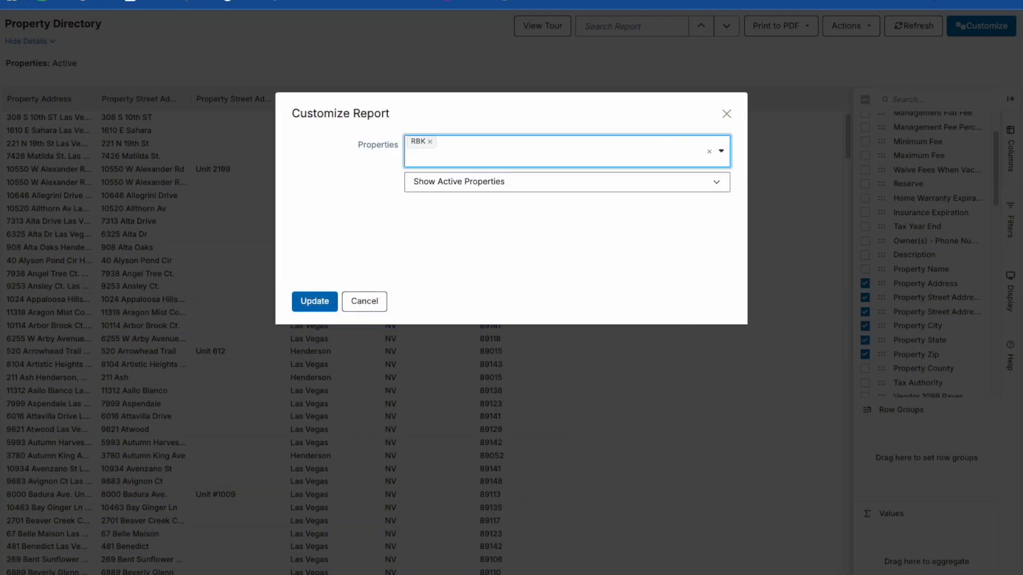
{"action": "left_click", "coordinate": [323, 304]}
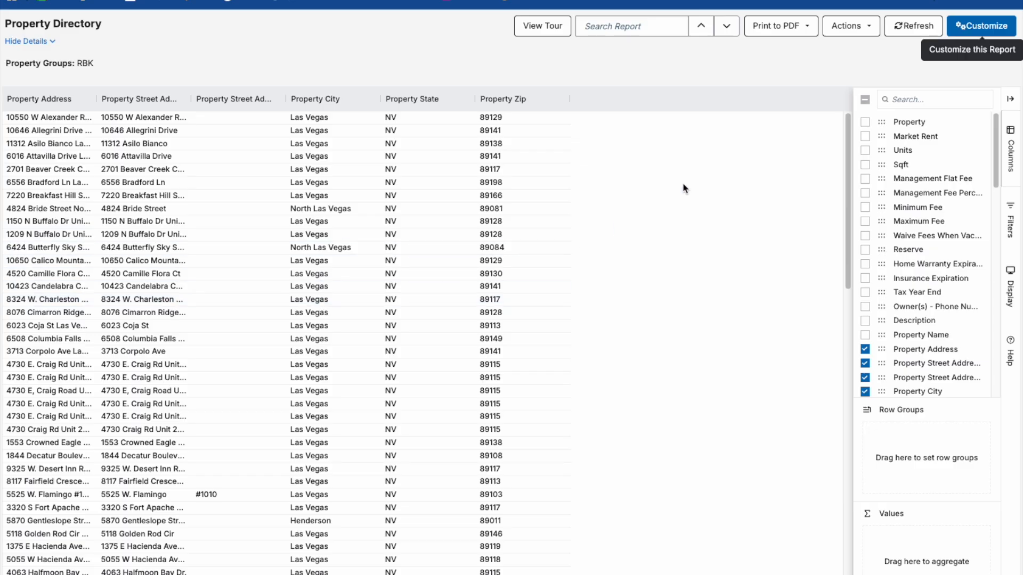
{"action": "left_click", "coordinate": [851, 25]}
{"action": "left_click", "coordinate": [852, 110]}
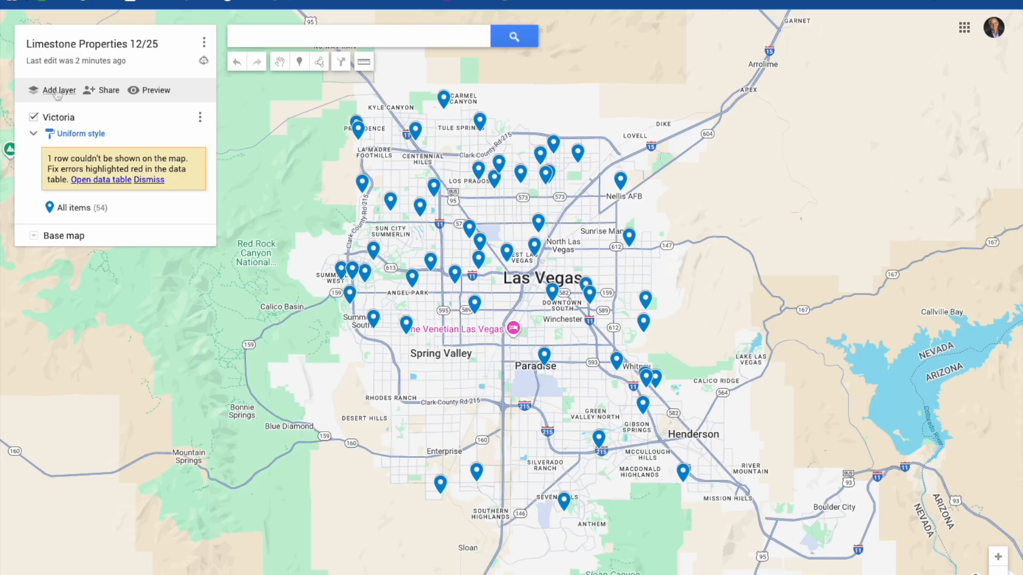
Add a new layer named Bob.
{"action": "left_click", "coordinate": [55, 90]}
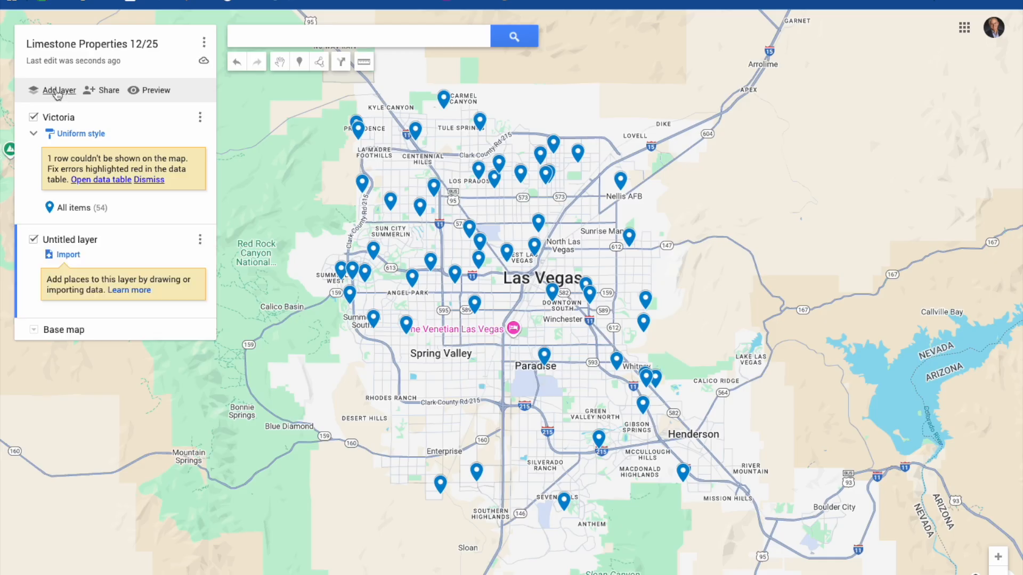
{"action": "left_click", "coordinate": [73, 241]}
{"action": "type", "text": "Bob"}
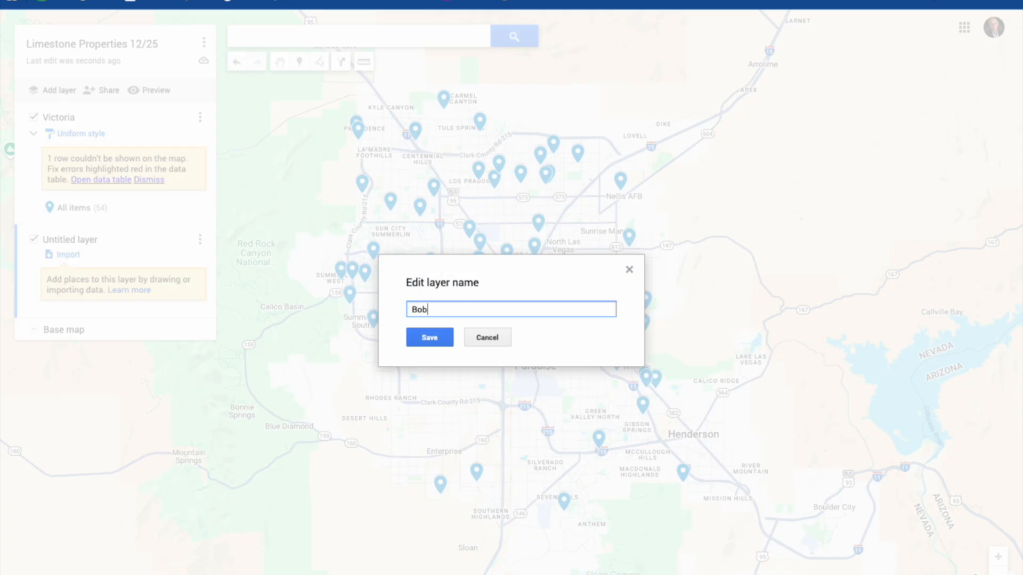
{"action": "left_click", "coordinate": [428, 337]}
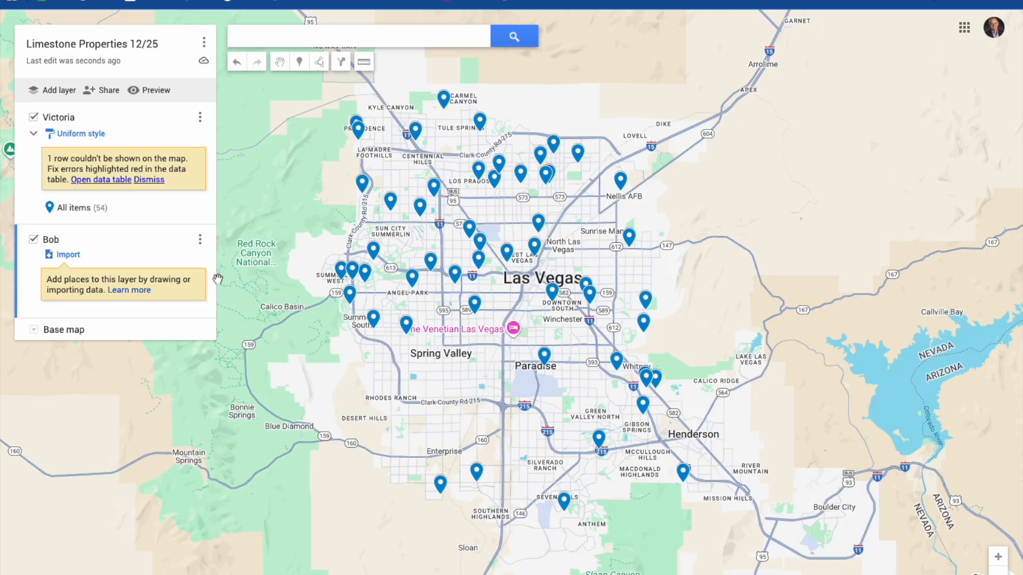
Upload property_directory-20251203 (3).csv into Bob's layer.
{"action": "left_click", "coordinate": [201, 243]}
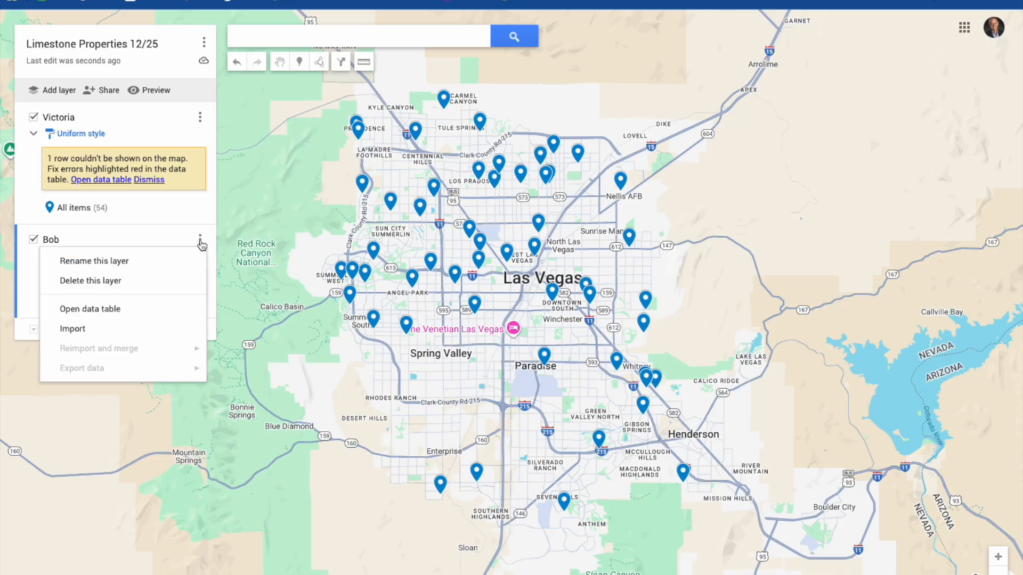
{"action": "left_click", "coordinate": [83, 330]}
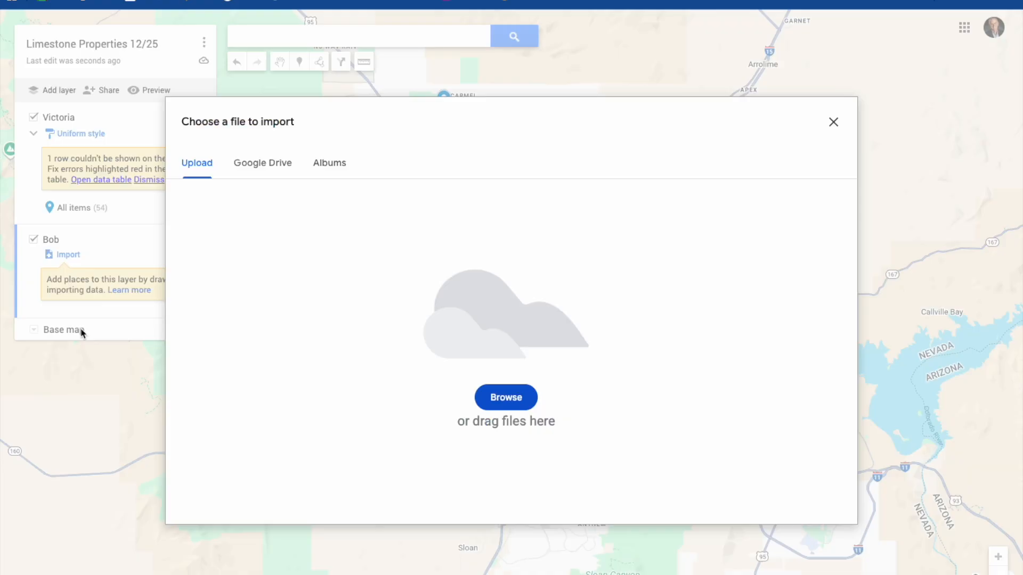
{"action": "left_click", "coordinate": [498, 397]}
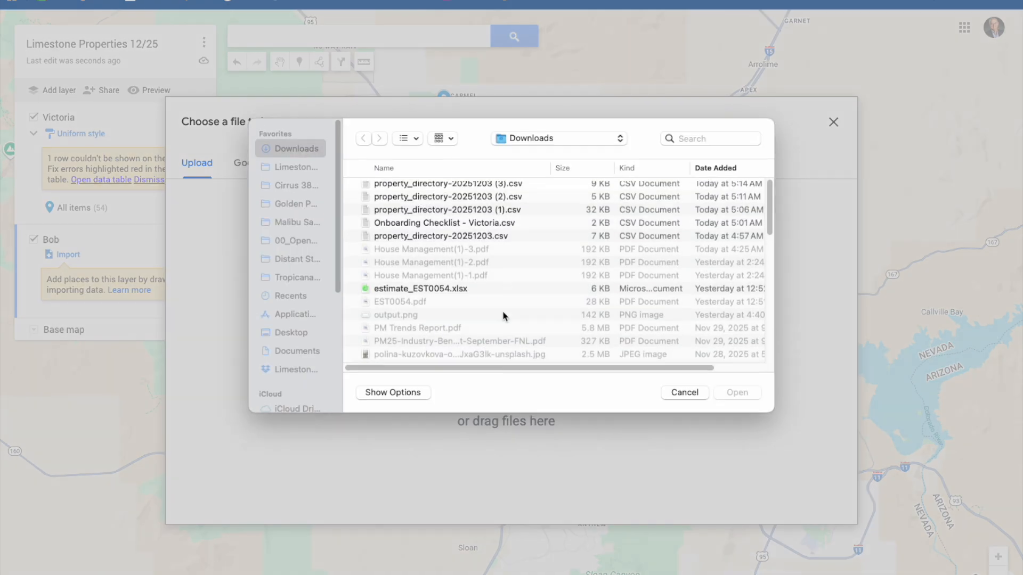
{"action": "left_click", "coordinate": [475, 195]}
{"action": "left_click", "coordinate": [737, 398]}
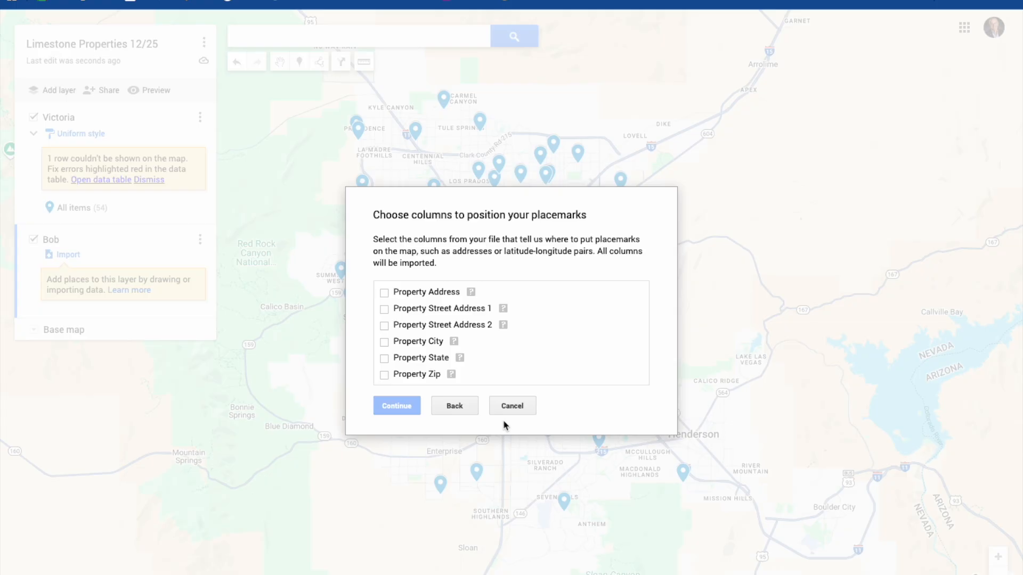
Position Bob's markers by Street Address 1, City and State, titled by Property Address.
{"action": "left_click", "coordinate": [384, 309]}
{"action": "left_click", "coordinate": [384, 342]}
{"action": "left_click", "coordinate": [384, 358]}
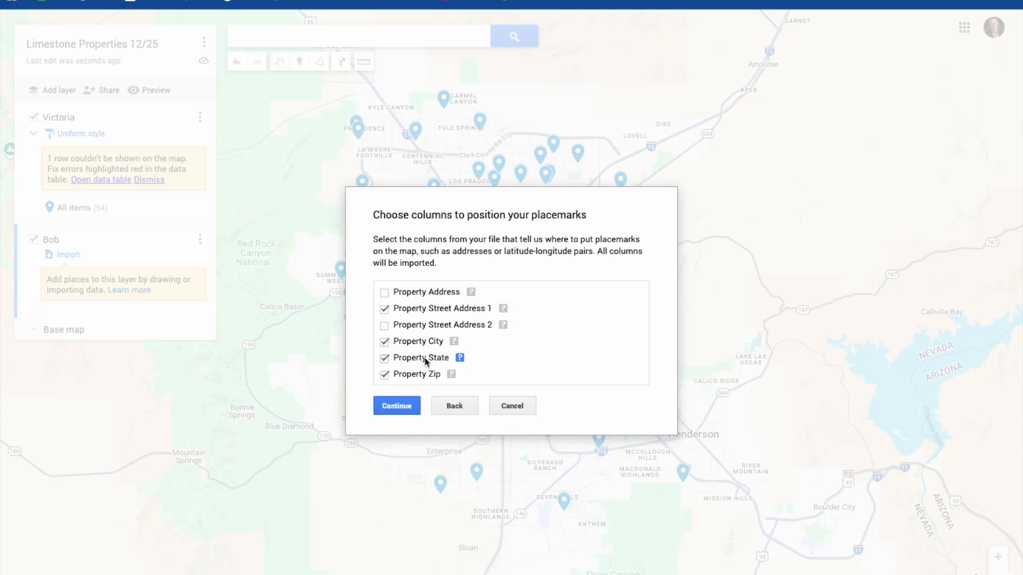
{"action": "left_click", "coordinate": [394, 406]}
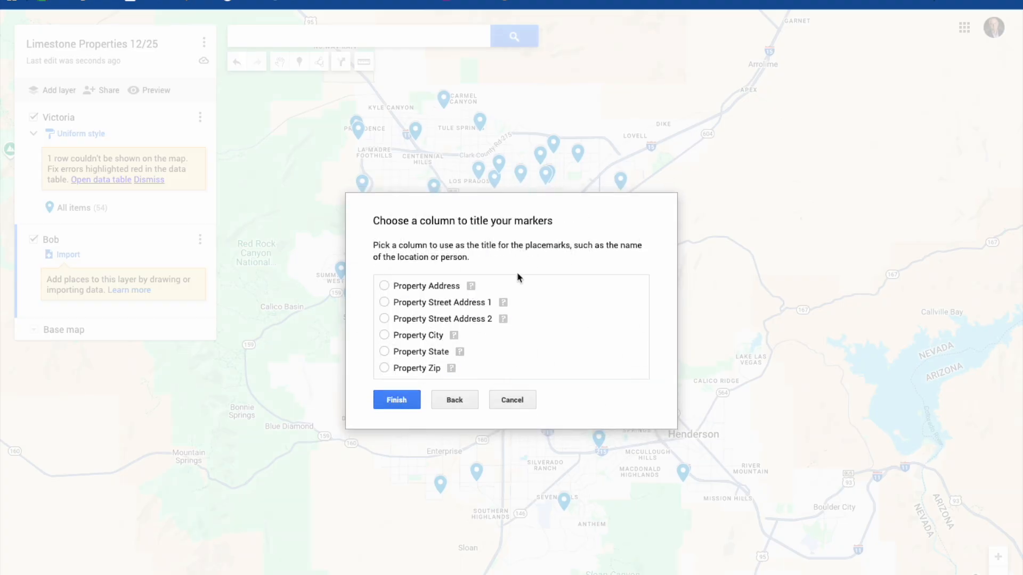
{"action": "left_click", "coordinate": [384, 286]}
{"action": "left_click", "coordinate": [394, 399]}
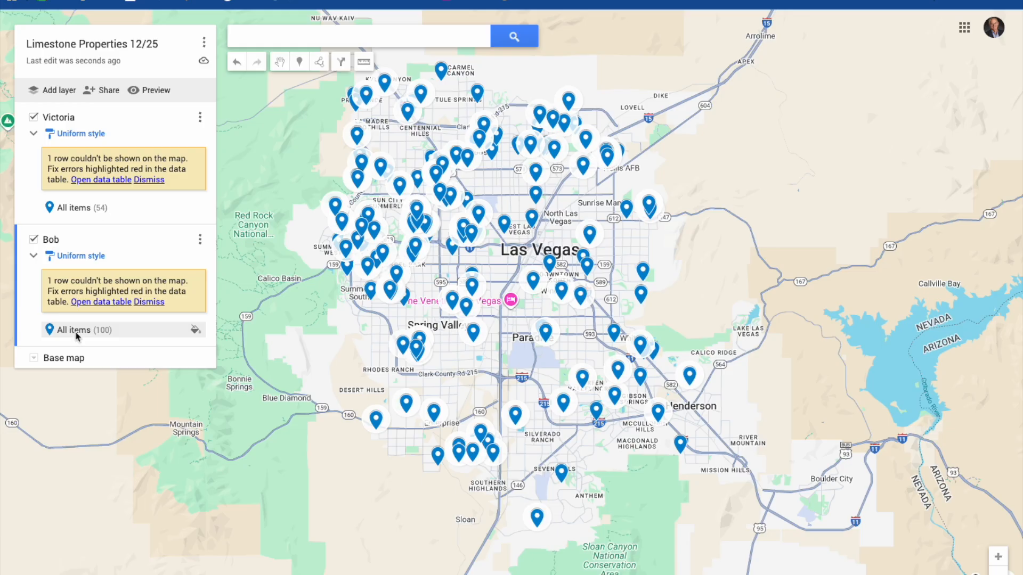
Change the colour of Bob's markers to red-orange.
{"action": "left_click", "coordinate": [195, 330]}
{"action": "left_click", "coordinate": [97, 369]}
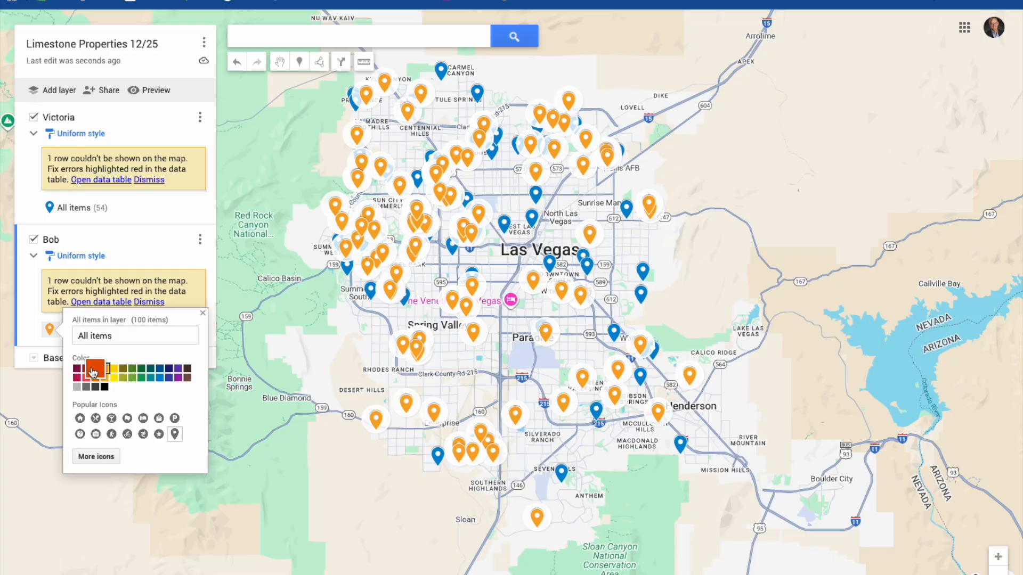
{"action": "left_click", "coordinate": [89, 370]}
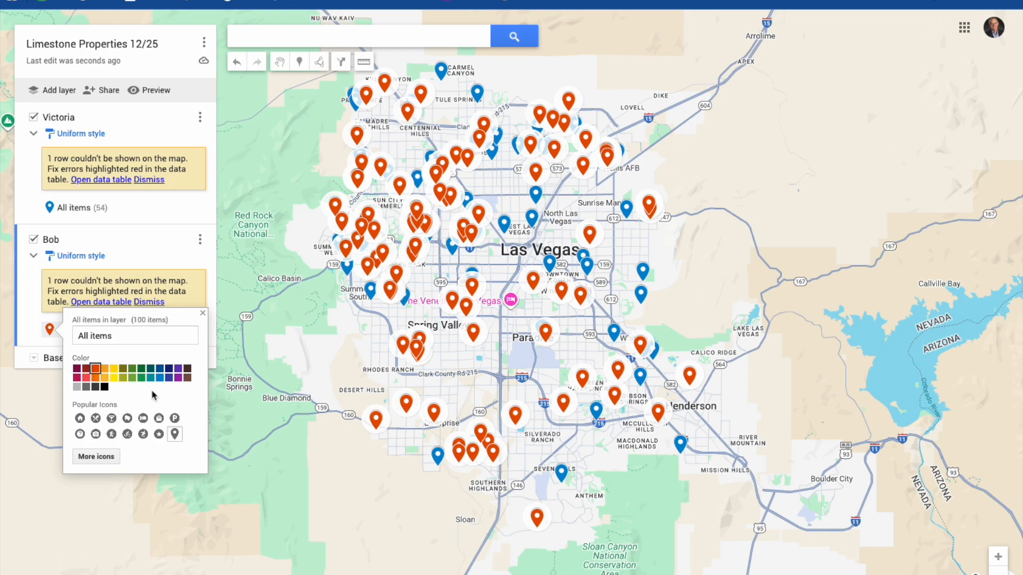
{"action": "left_click", "coordinate": [235, 397]}
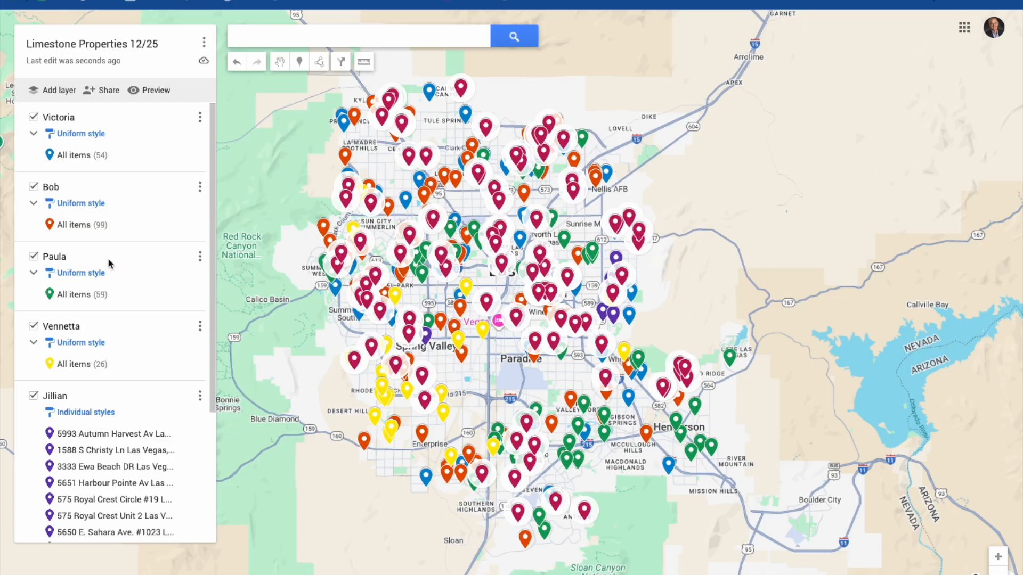
Delete the Total row from Jim's data table, then close the table.
{"action": "scroll", "coordinate": [105, 336], "scroll_direction": "down", "scroll_amount": 1}
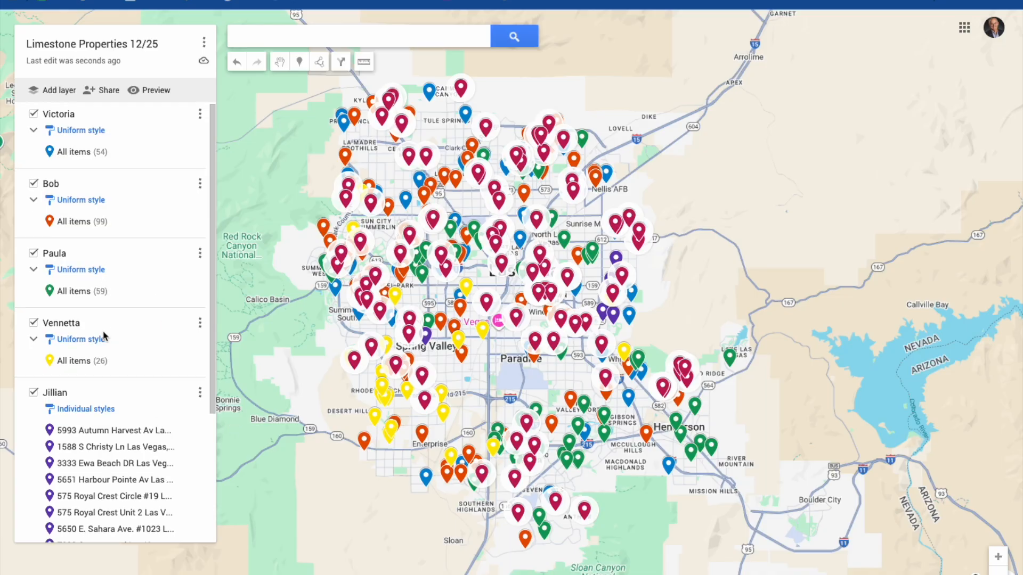
{"action": "scroll", "coordinate": [105, 336], "scroll_direction": "down", "scroll_amount": 3}
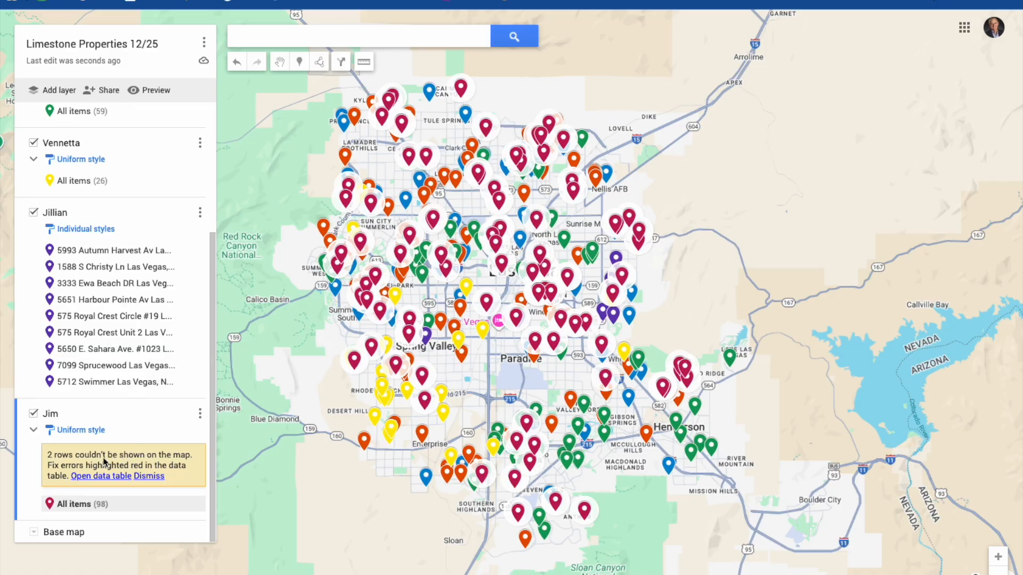
{"action": "left_click", "coordinate": [108, 477]}
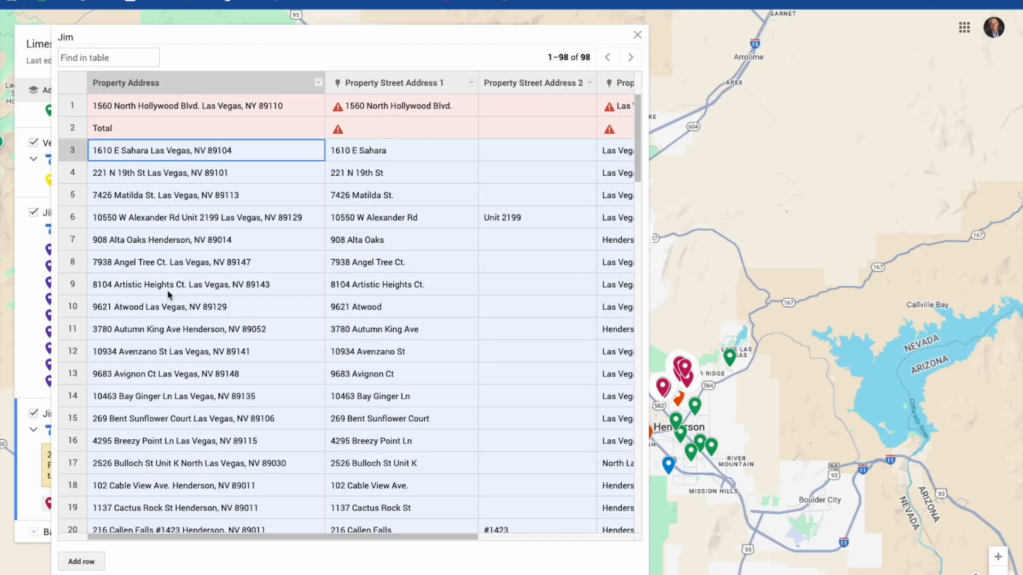
{"action": "left_click", "coordinate": [71, 130]}
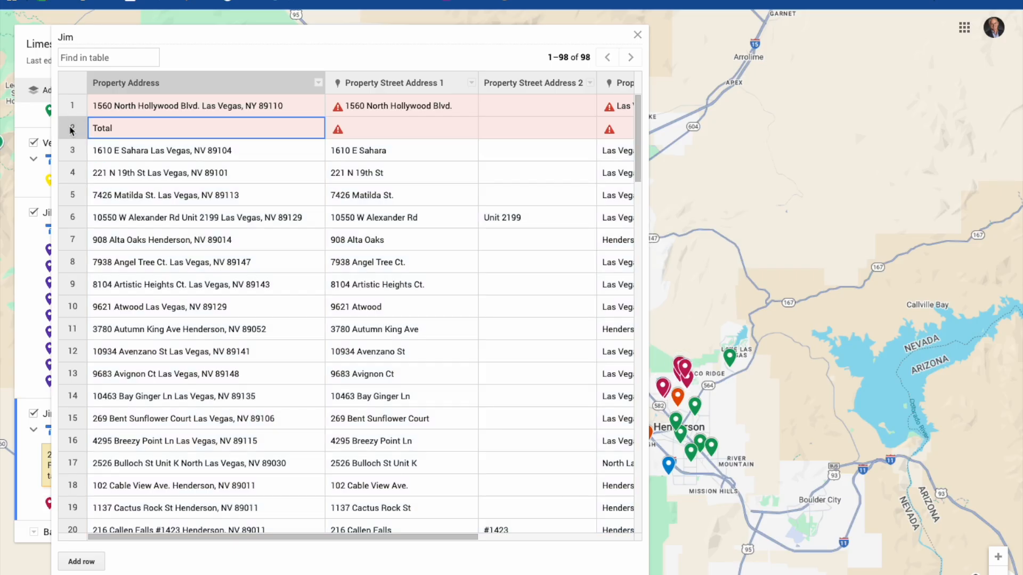
{"action": "right_click", "coordinate": [71, 130]}
{"action": "left_click", "coordinate": [86, 160]}
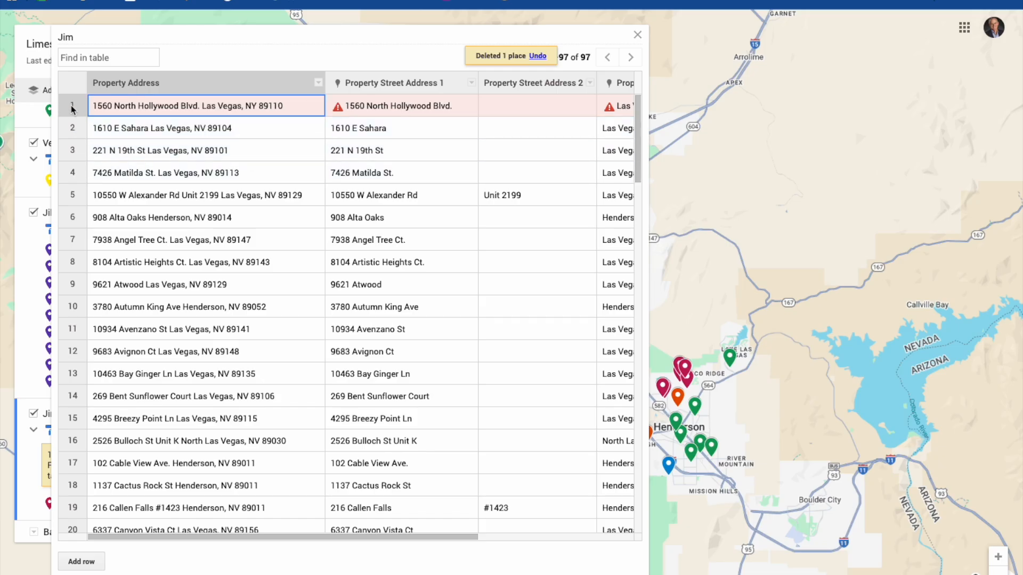
{"action": "left_click_drag", "start_coordinate": [71, 106], "coordinate": [72, 120]}
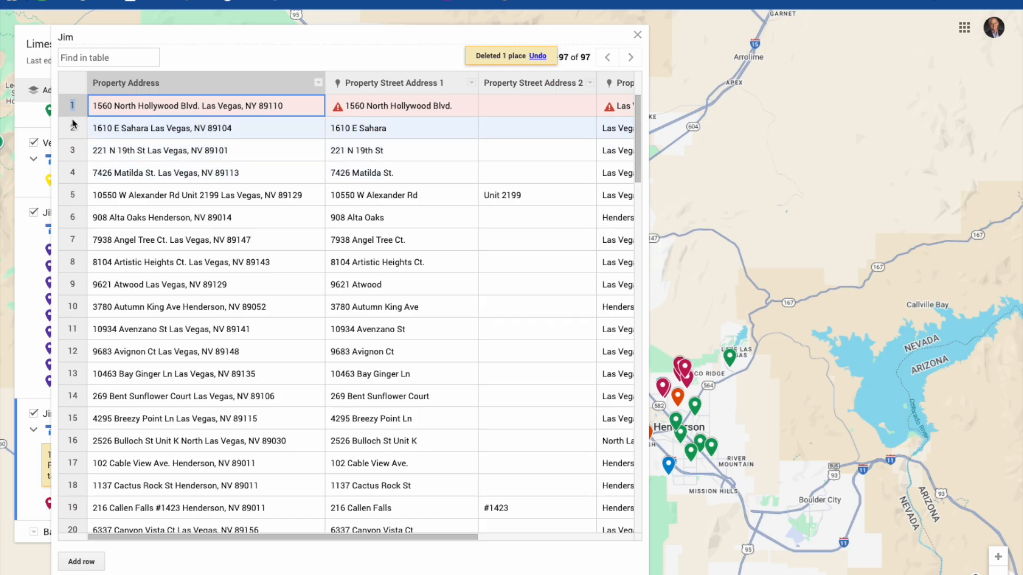
{"action": "left_click", "coordinate": [637, 34]}
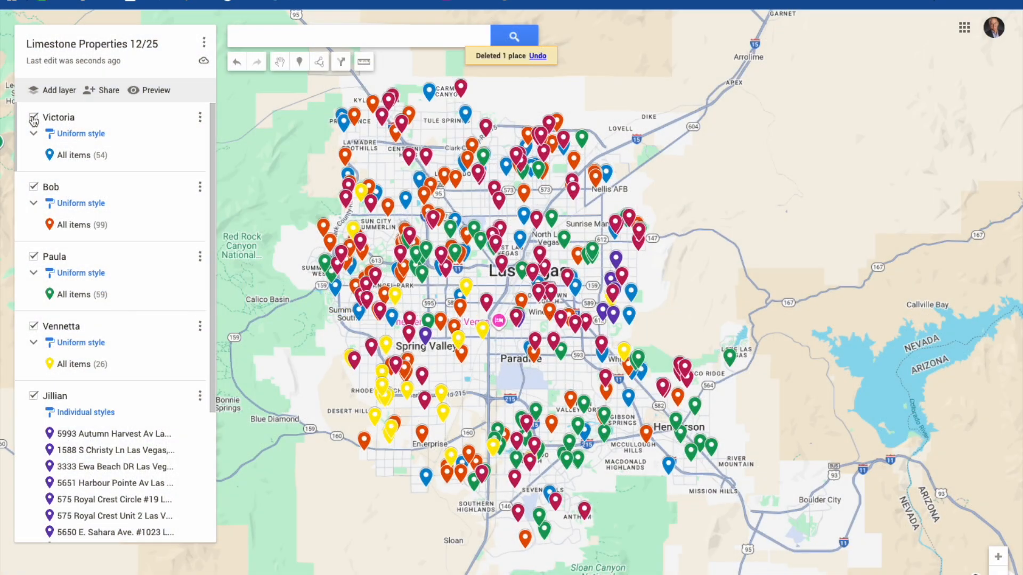
Hide the Victoria, Paula, Vennetta, Jillian and Jim layers, then view one of Bob's orange property details.
{"action": "left_click", "coordinate": [33, 117]}
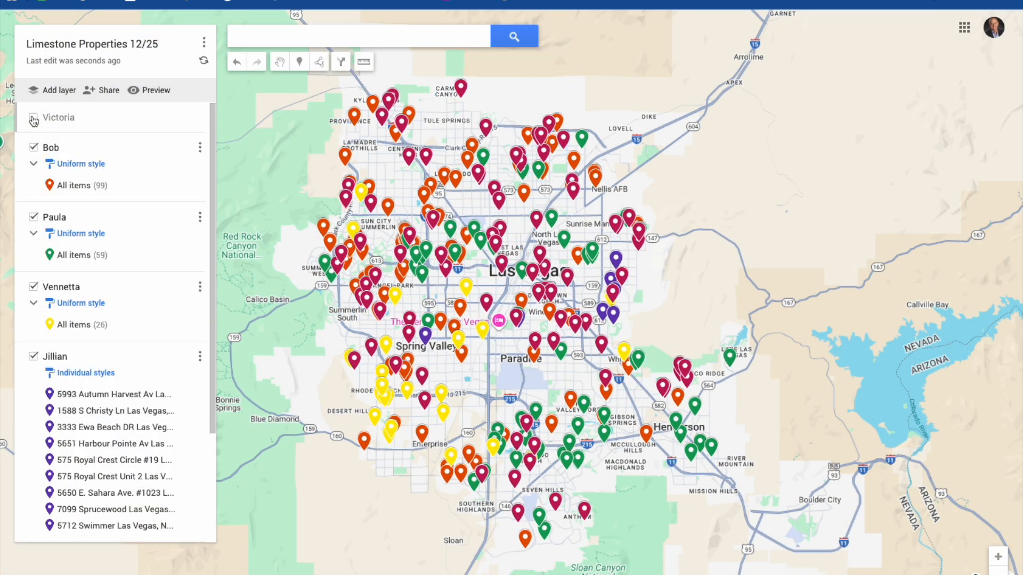
{"action": "left_click", "coordinate": [33, 217]}
{"action": "left_click", "coordinate": [33, 248]}
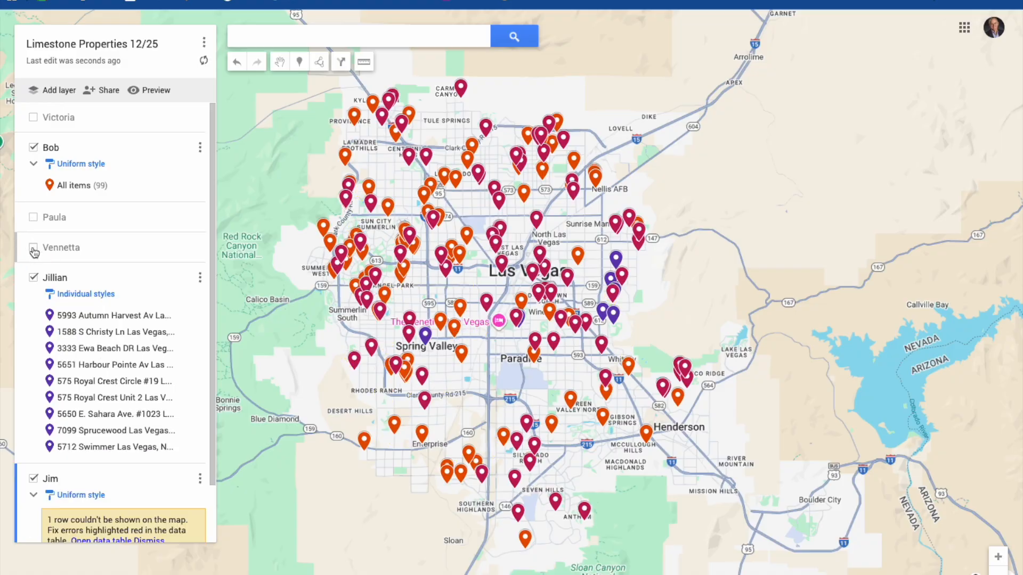
{"action": "left_click", "coordinate": [33, 277]}
{"action": "left_click", "coordinate": [33, 309]}
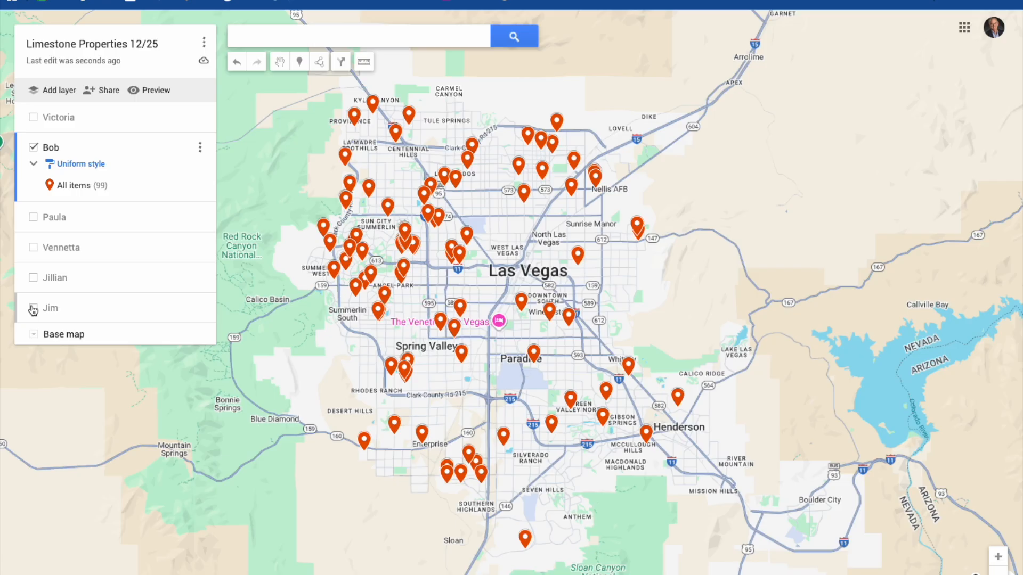
{"action": "left_click", "coordinate": [368, 189]}
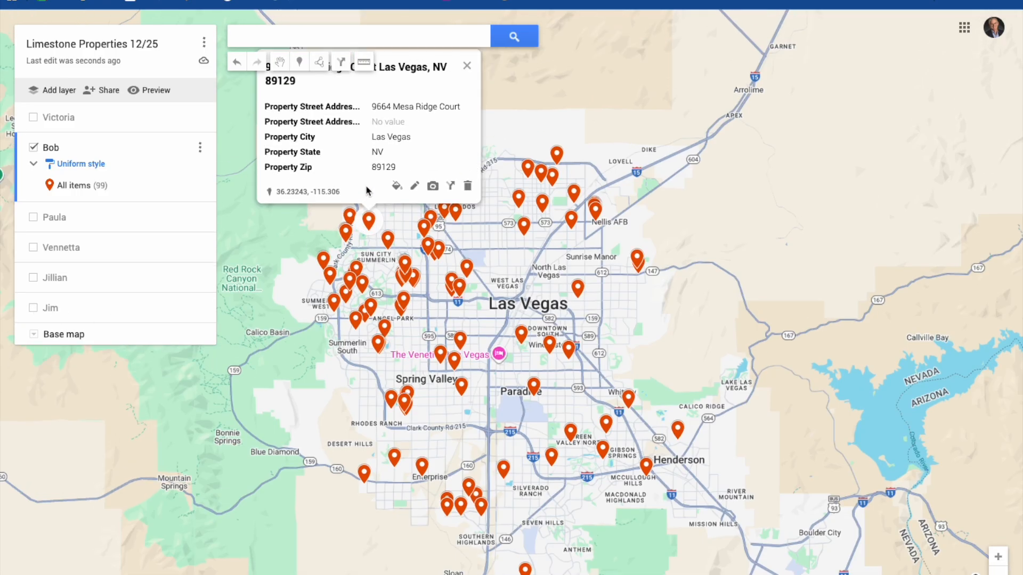